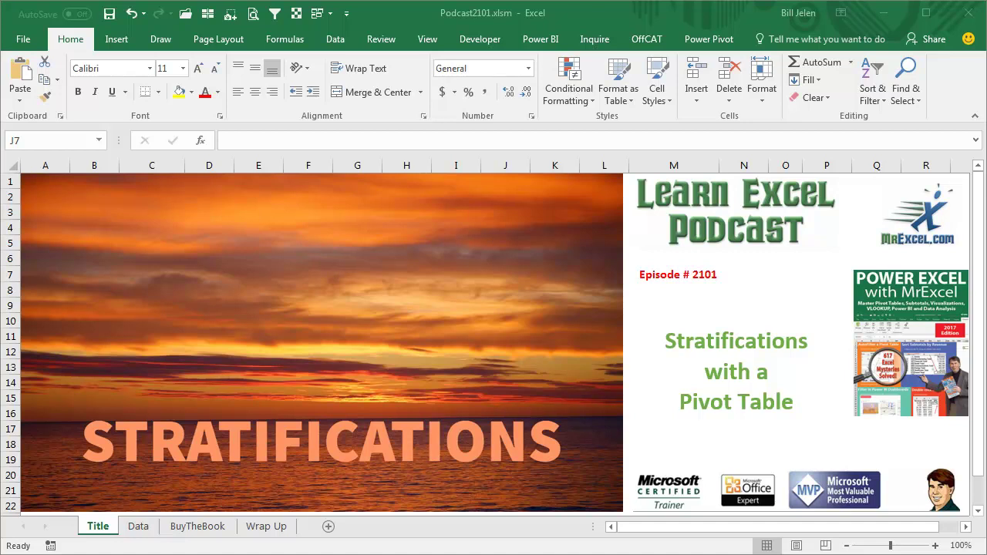
# Switch to the Data sheet, select a cell inside the orders table and bring up the Insert ribbon.
pyautogui.click(143, 527)
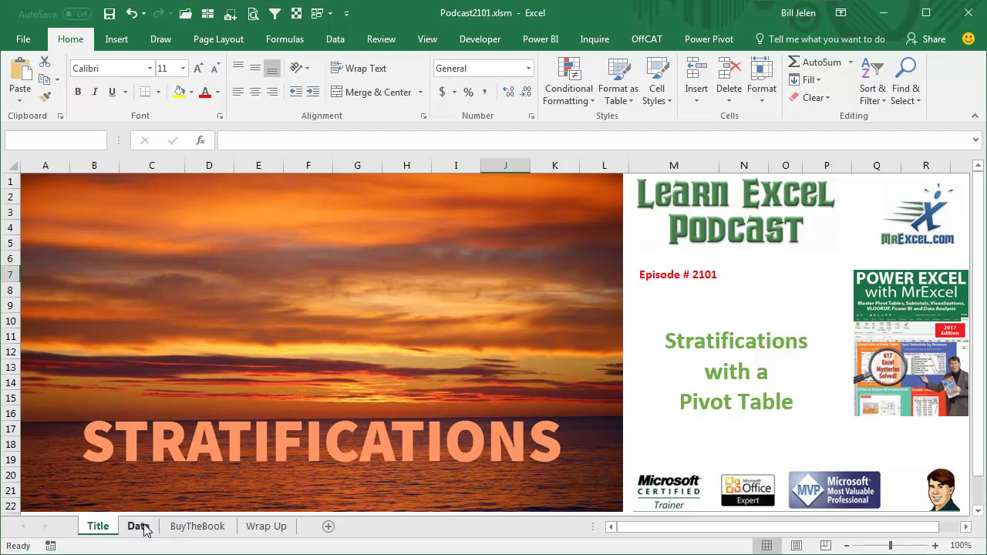
pyautogui.click(141, 525)
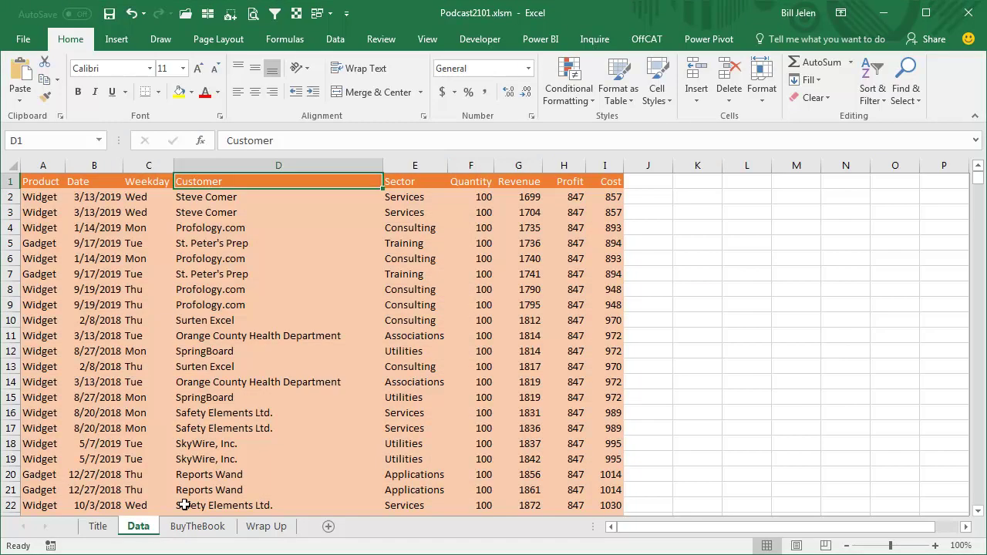
pyautogui.click(237, 243)
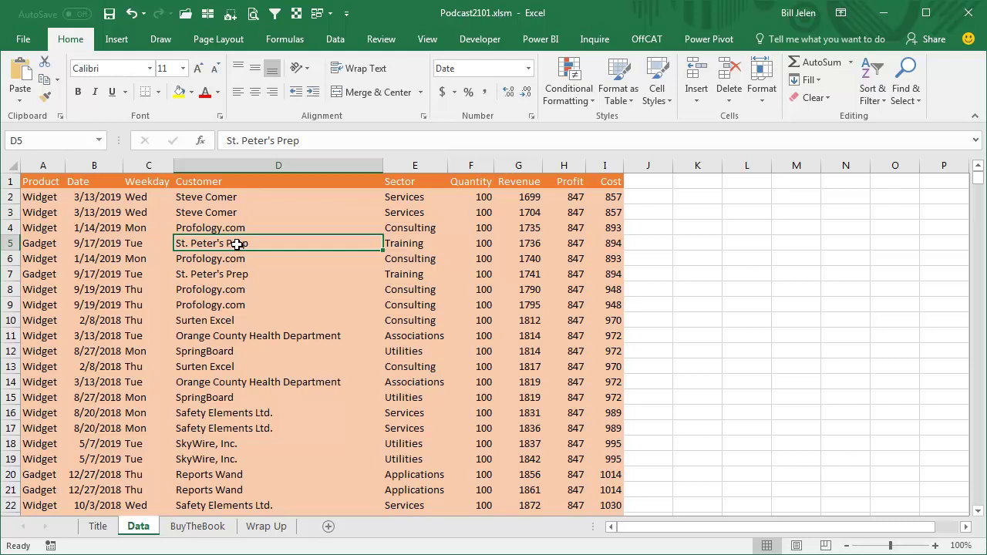
pyautogui.click(113, 41)
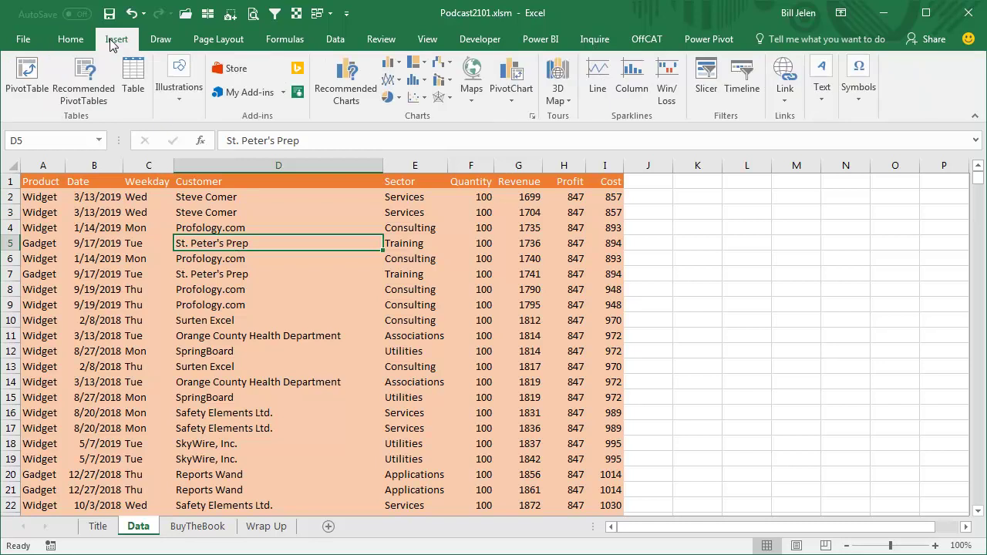
# Insert a PivotTable from Data!$A$1:$I$1151 on a new worksheet.
pyautogui.click(34, 80)
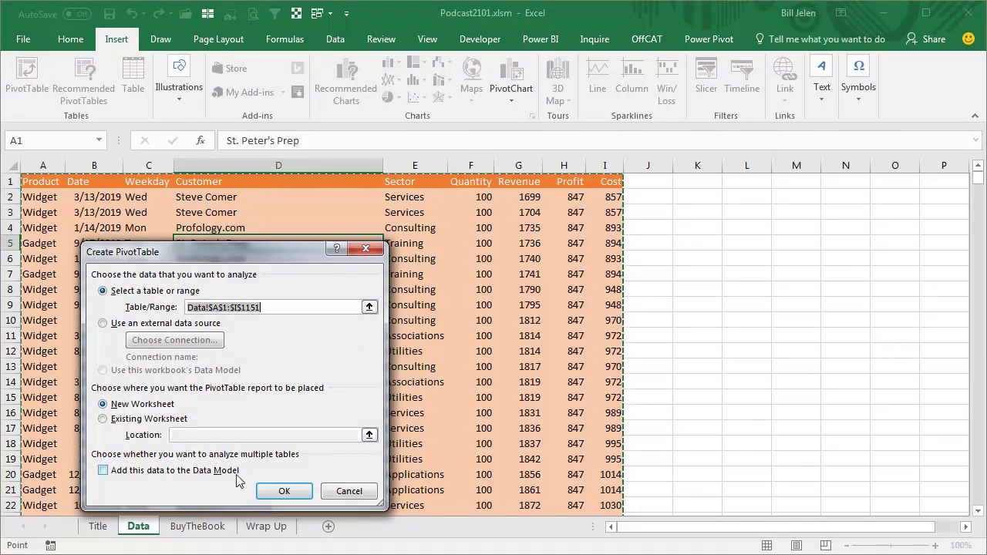
pyautogui.click(279, 491)
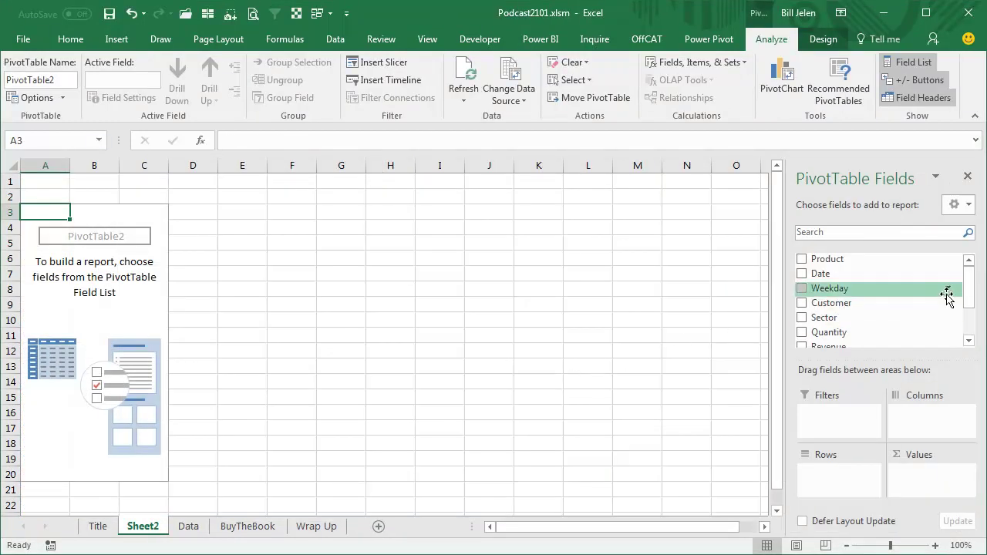
# Place Revenue in the pivot rows and scan its values from 1699 to 1544994.
pyautogui.moveTo(969, 296); pyautogui.dragTo(969, 306)
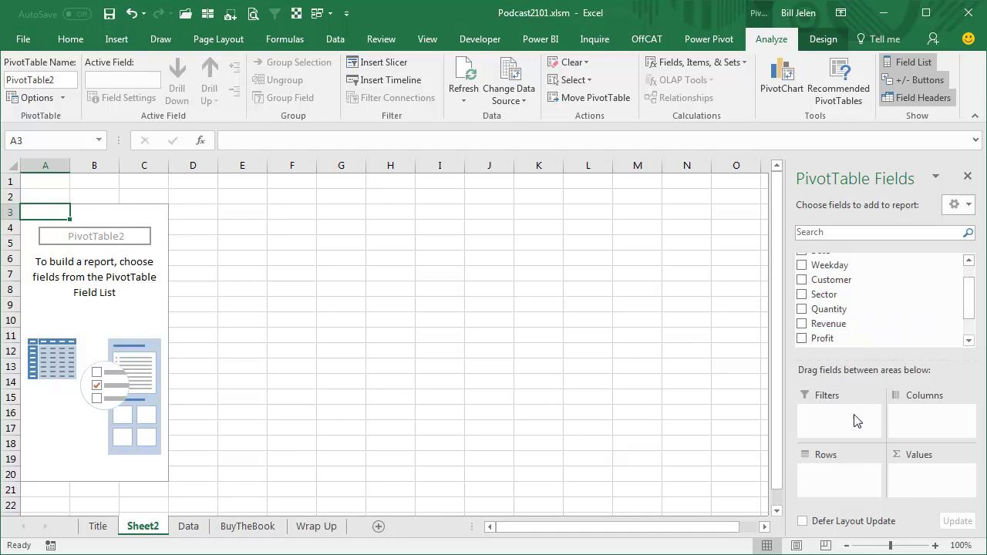
pyautogui.moveTo(817, 327); pyautogui.dragTo(838, 479)
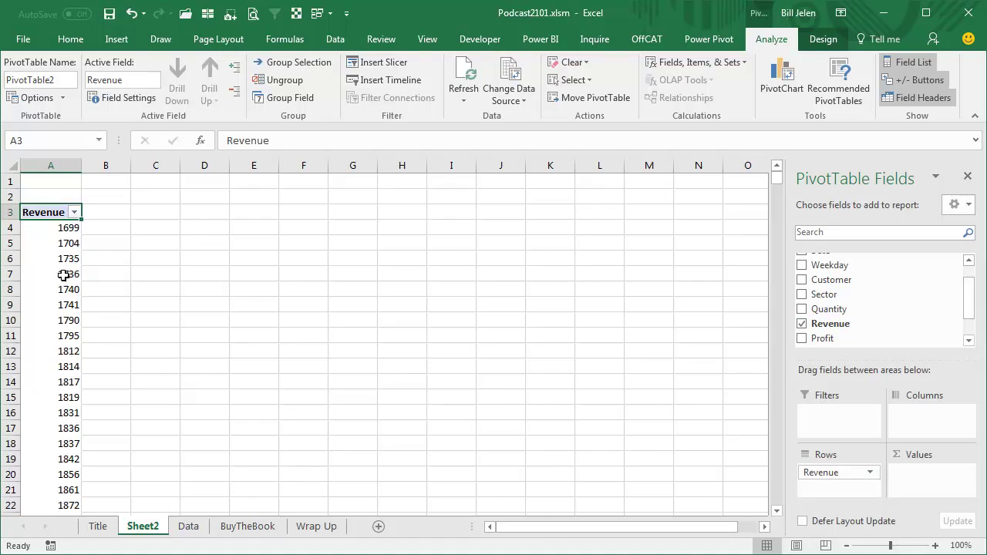
pyautogui.click(66, 305)
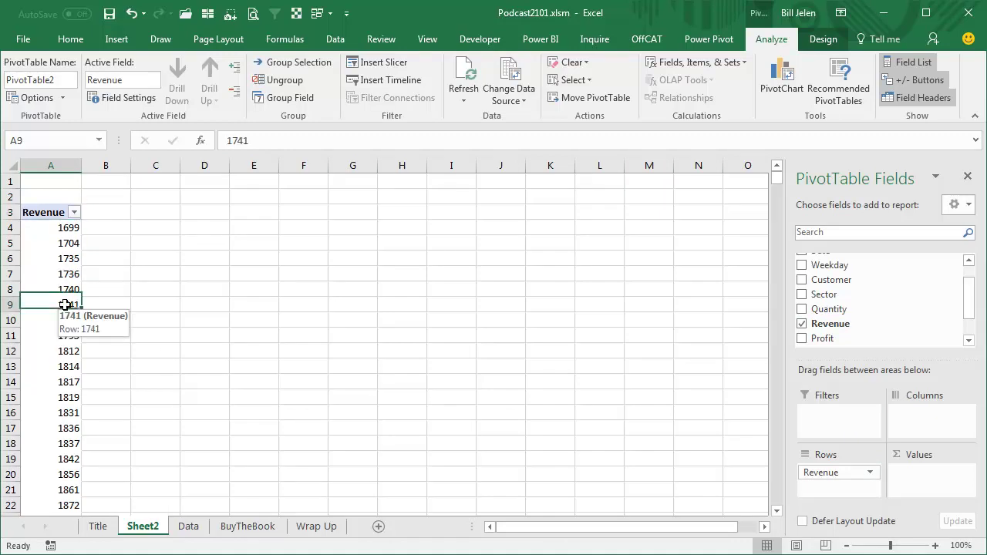
pyautogui.hotkey('ctrl', 'Down')
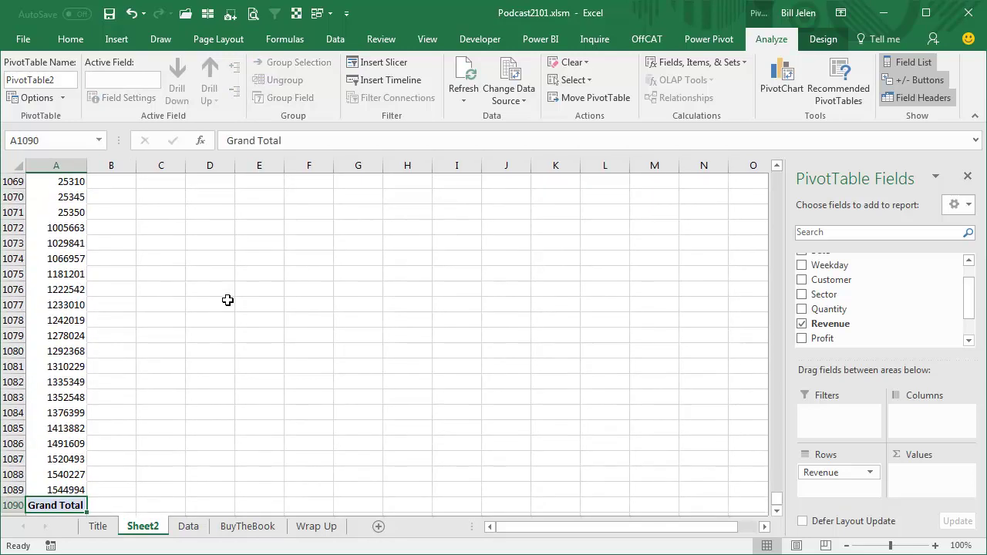
pyautogui.press('Up')
pyautogui.press('Up')
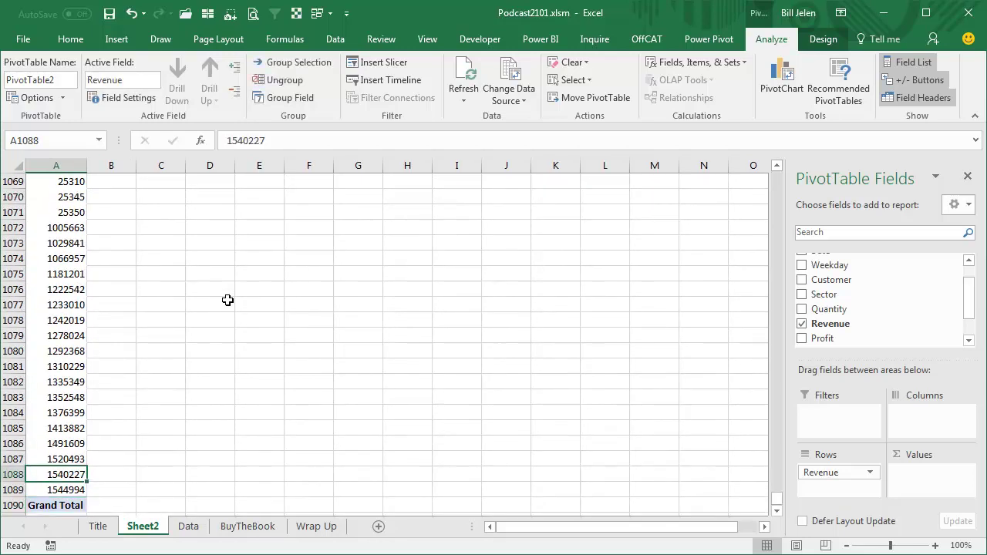
pyautogui.hotkey('ctrl', 'Up')
pyautogui.press('Down')
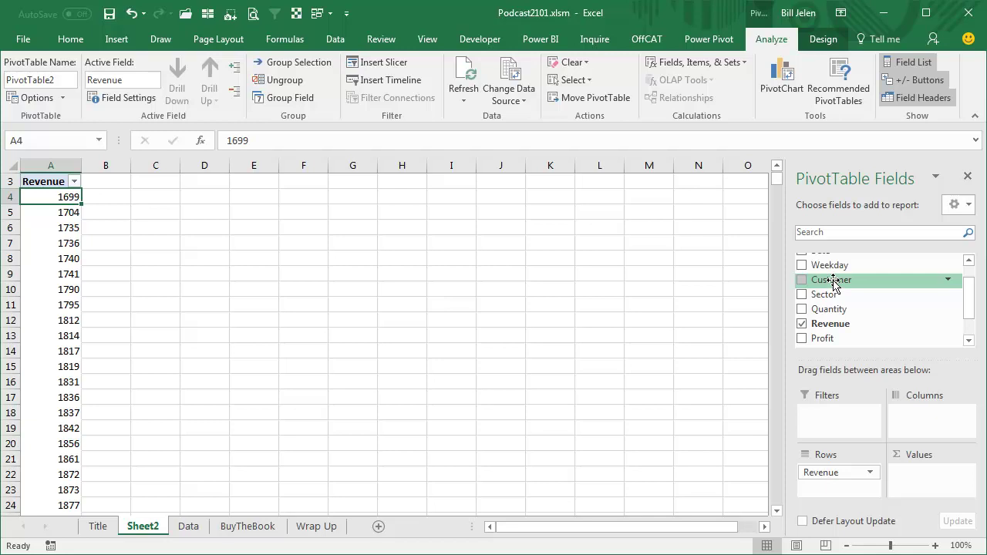
# Add a Customer count to the values and rename its heading '# of Orders'.
pyautogui.moveTo(833, 281); pyautogui.dragTo(925, 476)
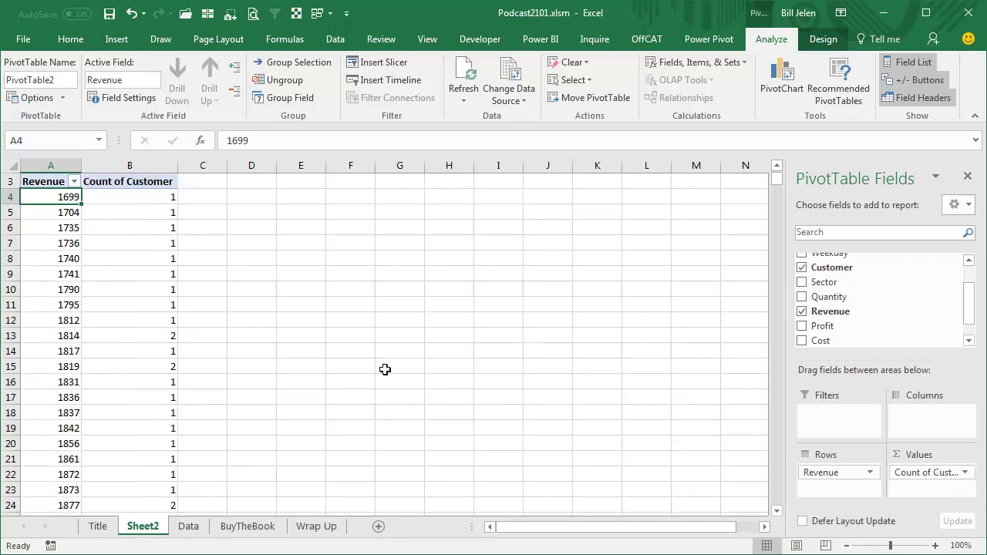
pyautogui.click(142, 182)
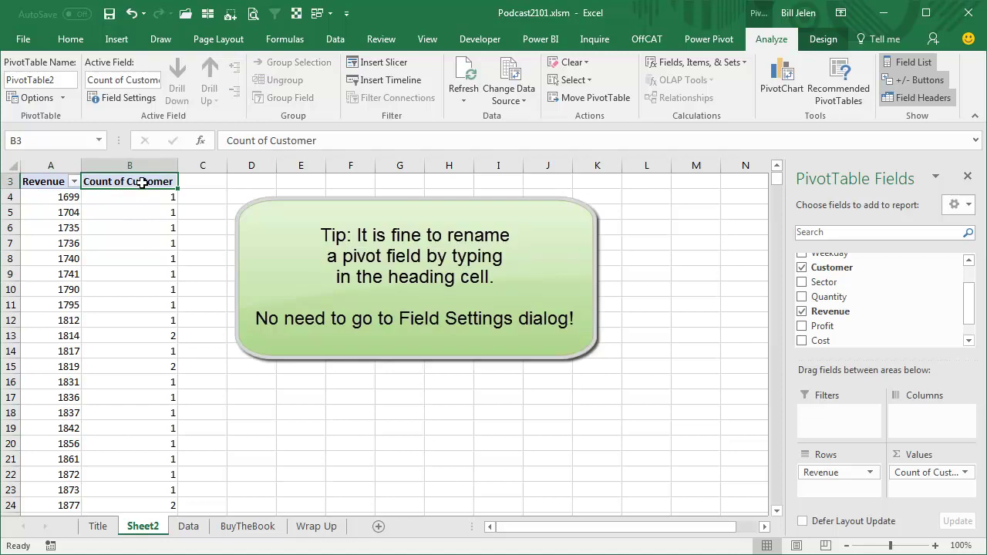
pyautogui.write('# of Orders')
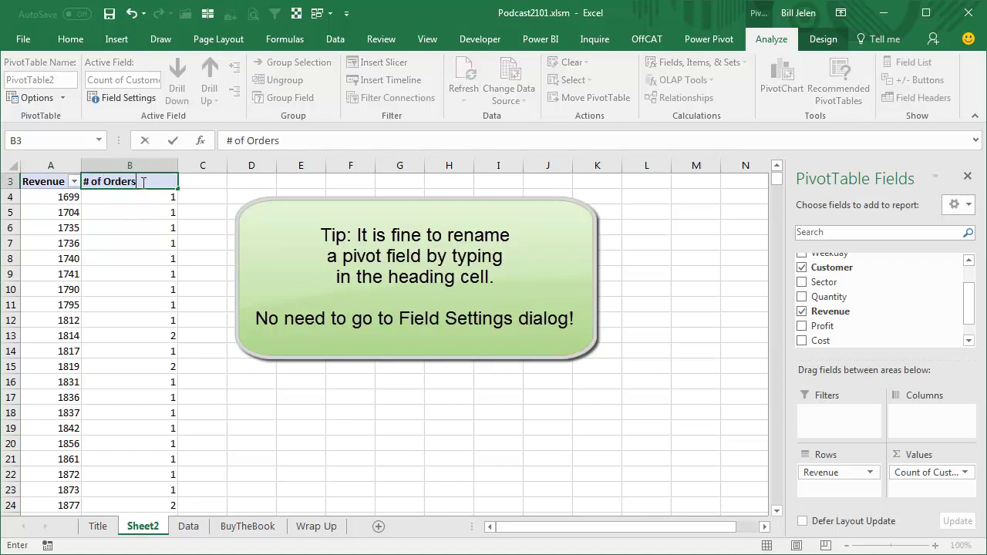
pyautogui.press('Return')
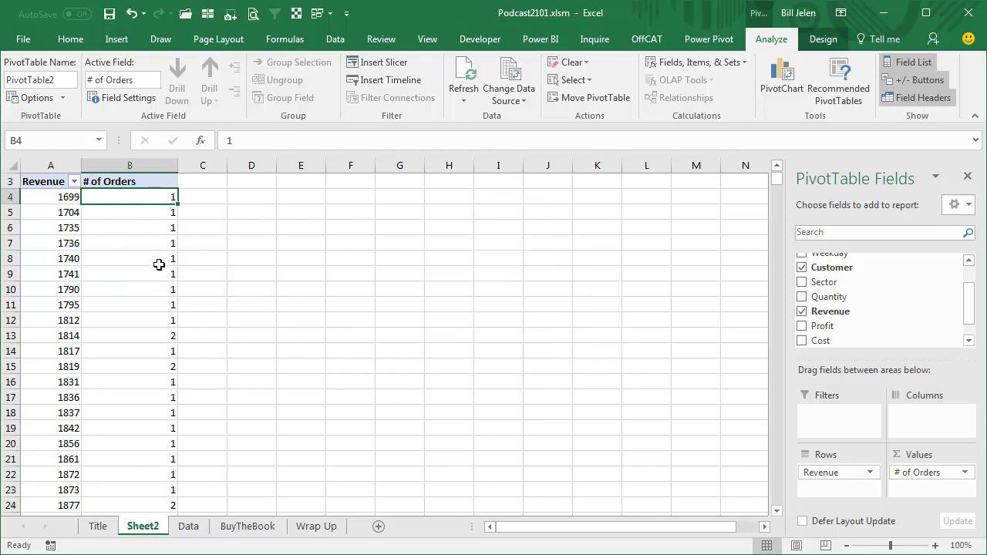
pyautogui.moveTo(176, 266)
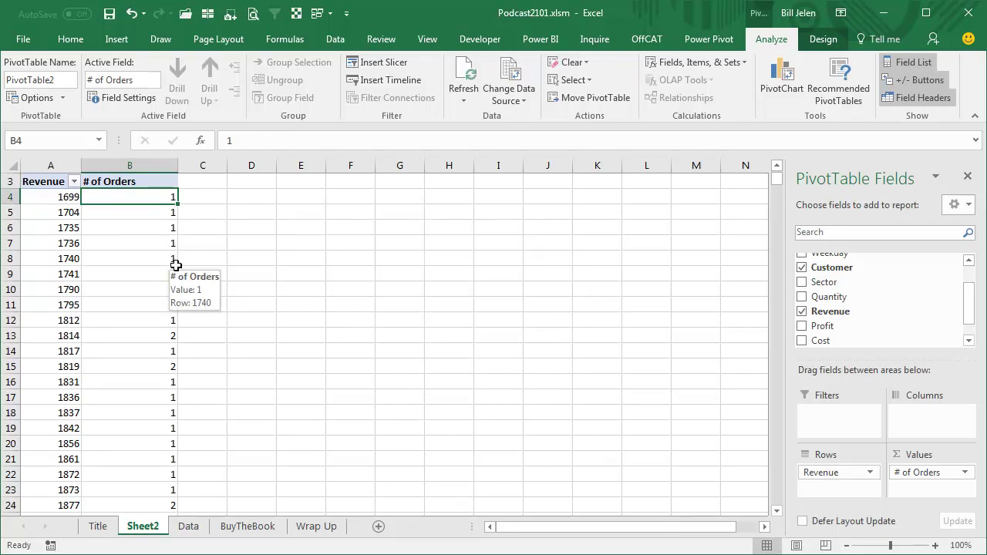
pyautogui.click(61, 198)
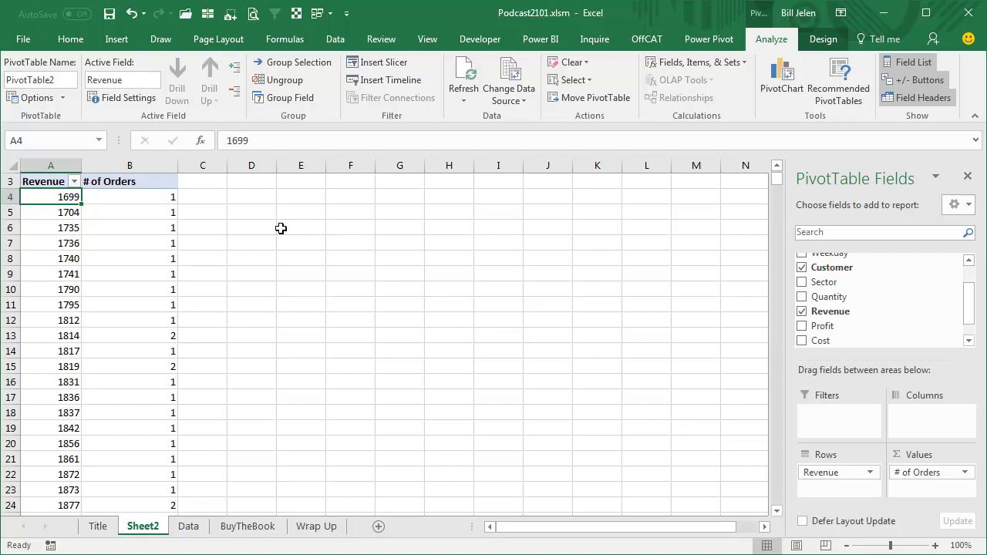
# Group the Revenue rows from 0 to 1600000 in bands of 10000.
pyautogui.click(279, 98)
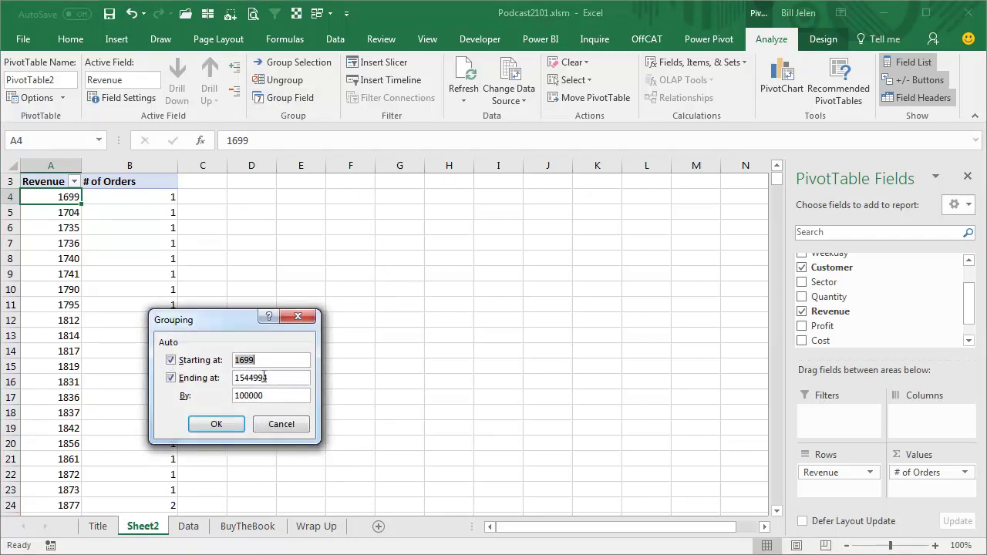
pyautogui.write('0')
pyautogui.press('Tab')
pyautogui.press('Tab')
pyautogui.write('1600000')
pyautogui.press('Tab')
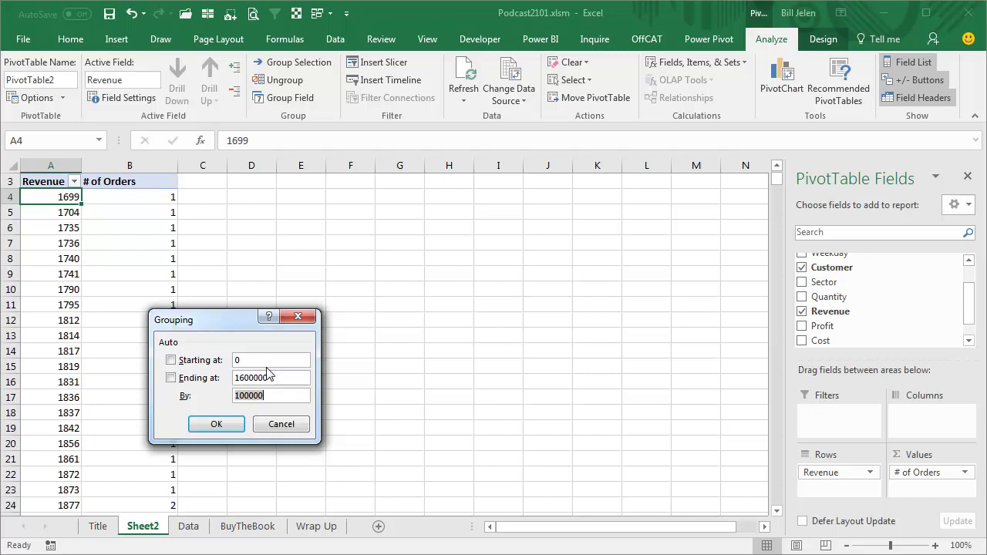
pyautogui.write('10000')
pyautogui.click(216, 424)
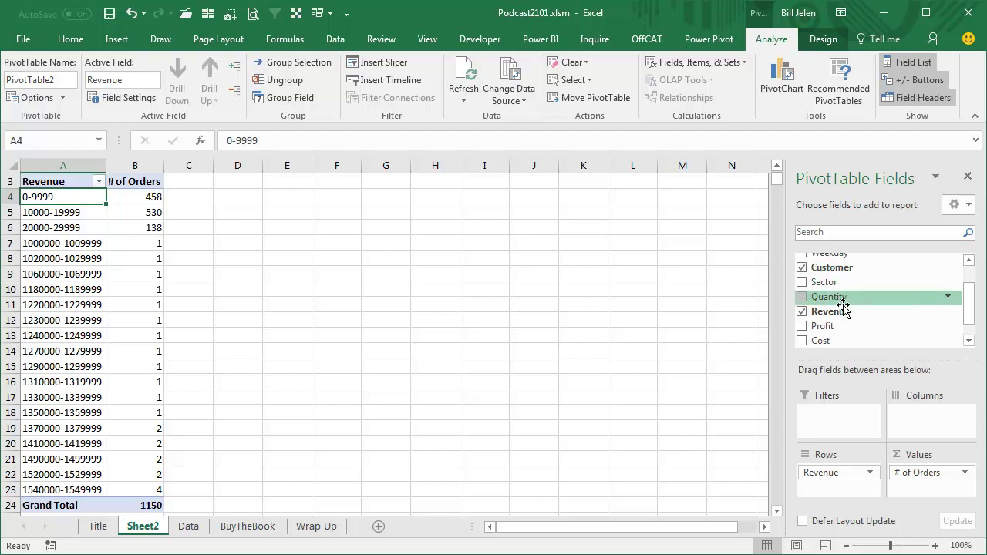
# Add Profit to the Values area three times, giving three Sum of Profit columns.
pyautogui.moveTo(829, 326); pyautogui.dragTo(925, 486)
pyautogui.moveTo(819, 326); pyautogui.dragTo(933, 500)
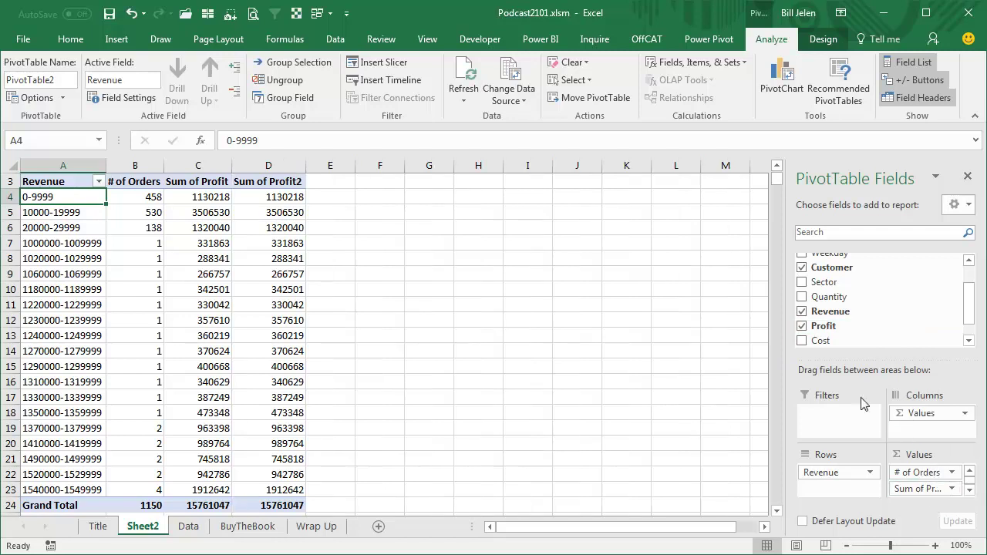
pyautogui.moveTo(825, 326); pyautogui.dragTo(917, 486)
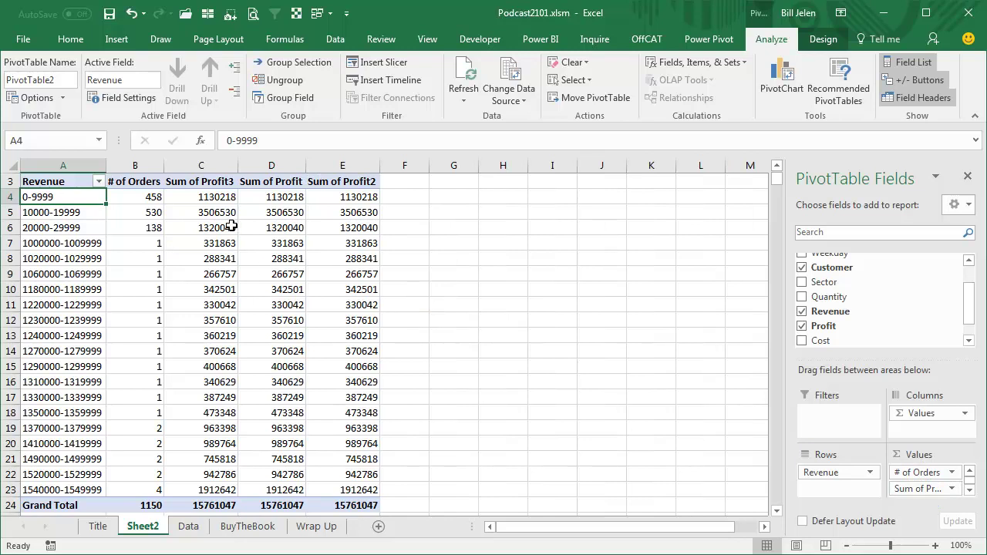
pyautogui.moveTo(223, 202)
pyautogui.moveTo(221, 306)
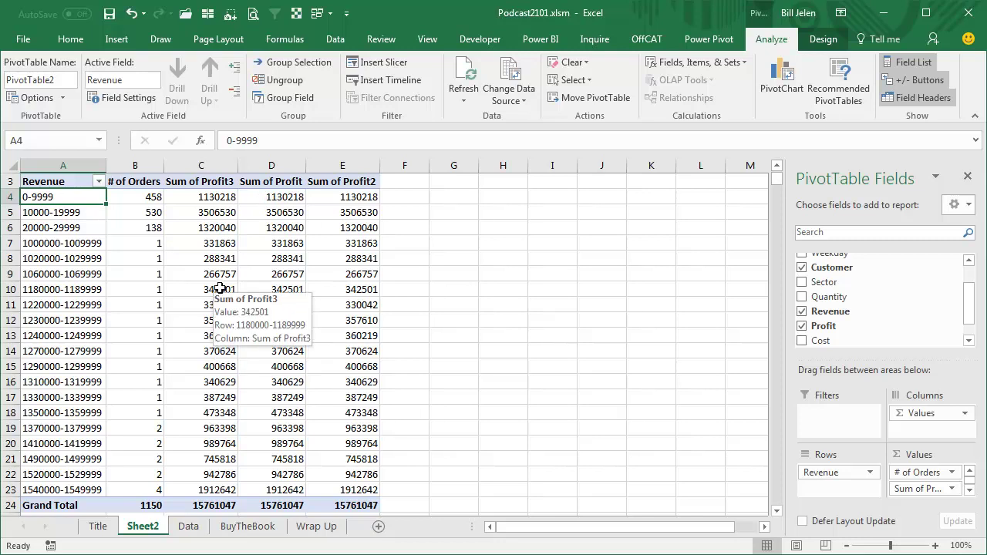
# Show the second Profit column as % of Column Total and rename it '% of Profit'.
pyautogui.click(279, 182)
pyautogui.doubleClick(279, 182)
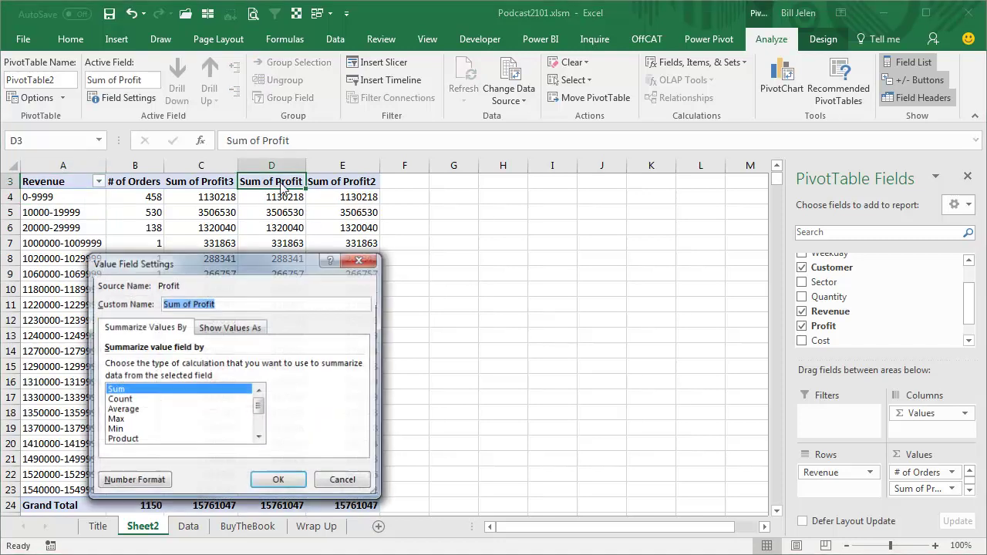
pyautogui.click(232, 329)
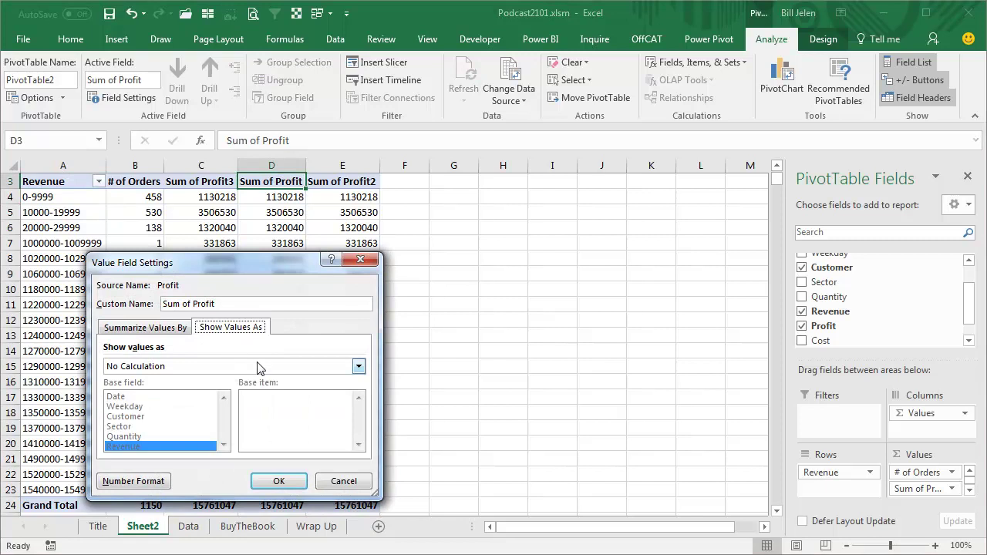
pyautogui.click(258, 366)
pyautogui.click(175, 400)
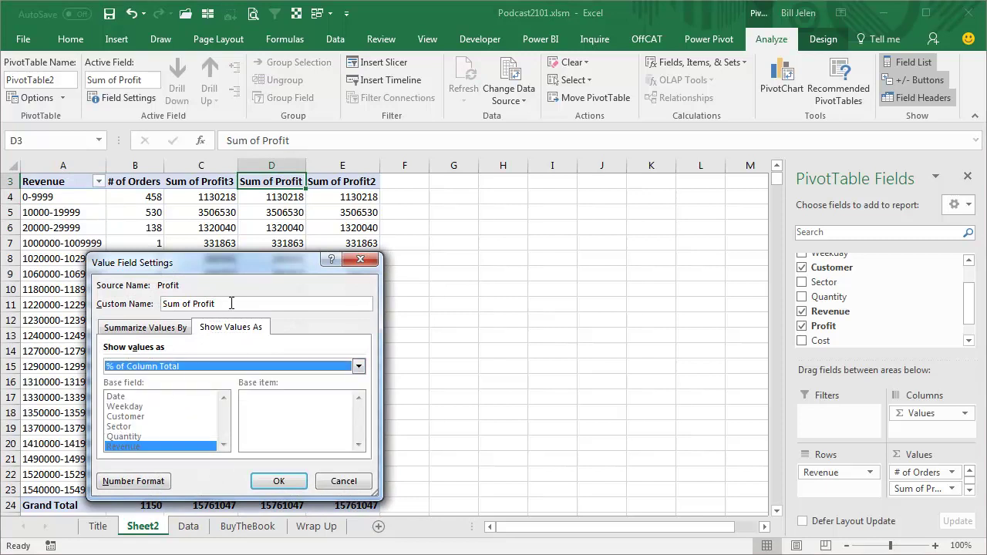
pyautogui.moveTo(231, 304); pyautogui.dragTo(162, 304)
pyautogui.write('% of Profit')
pyautogui.press('Return')
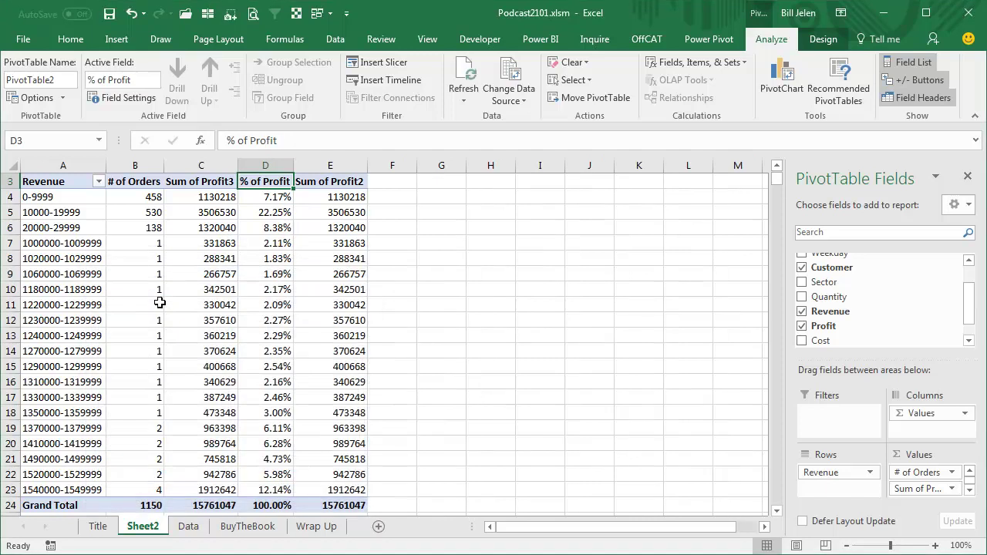
# Show the third Profit column as % Running Total In Revenue, named 'Accum. % of Profit'.
pyautogui.doubleClick(331, 182)
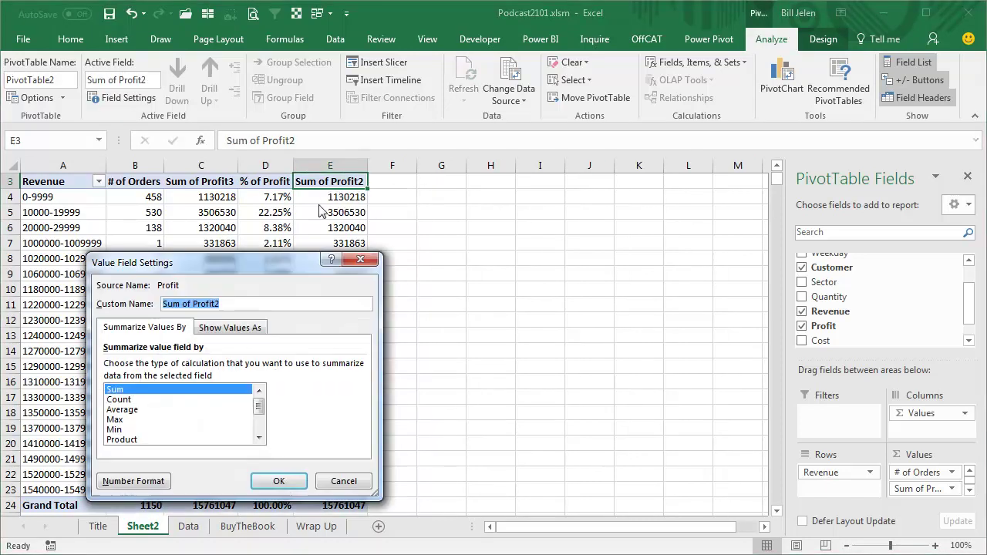
pyautogui.click(243, 330)
pyautogui.click(358, 366)
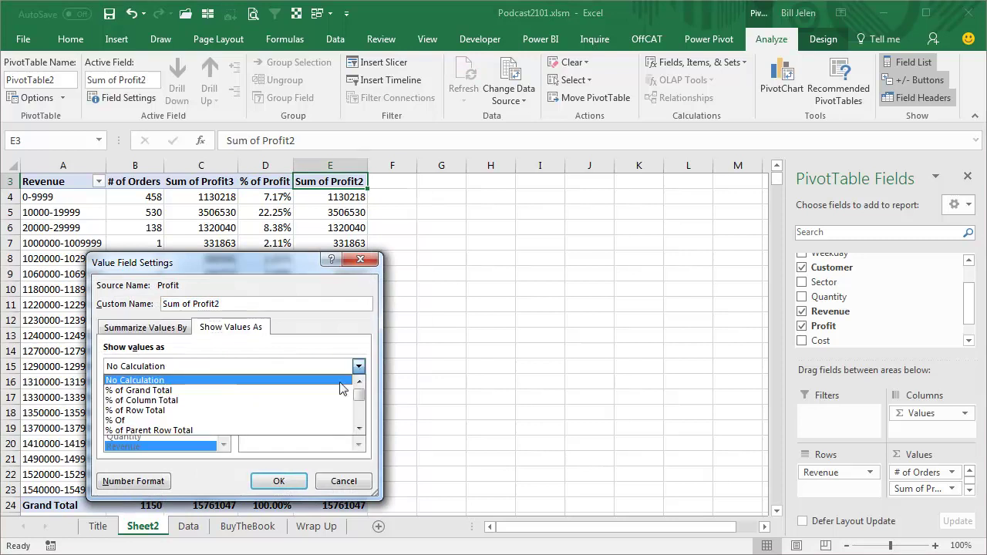
pyautogui.moveTo(358, 403); pyautogui.dragTo(359, 424)
pyautogui.click(241, 421)
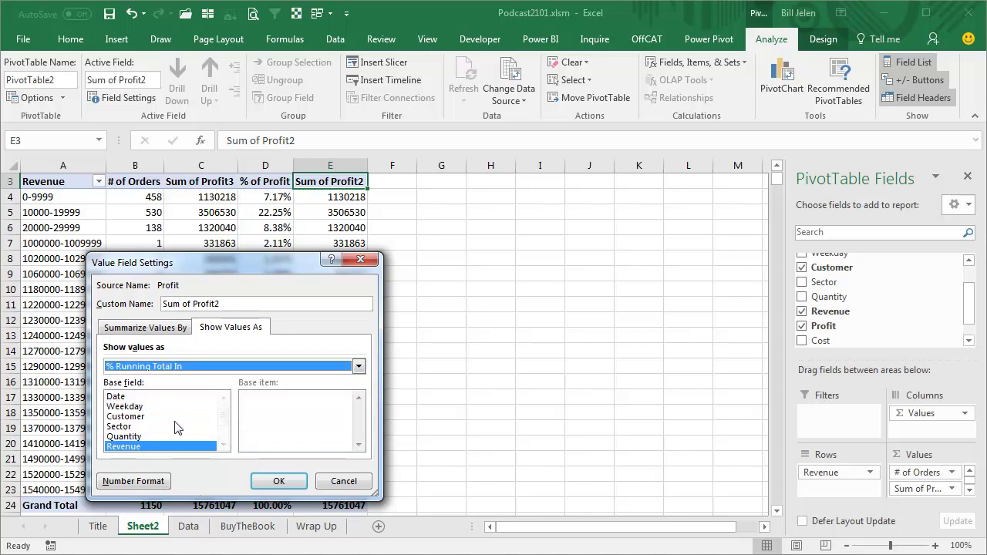
pyautogui.moveTo(236, 304); pyautogui.dragTo(140, 307)
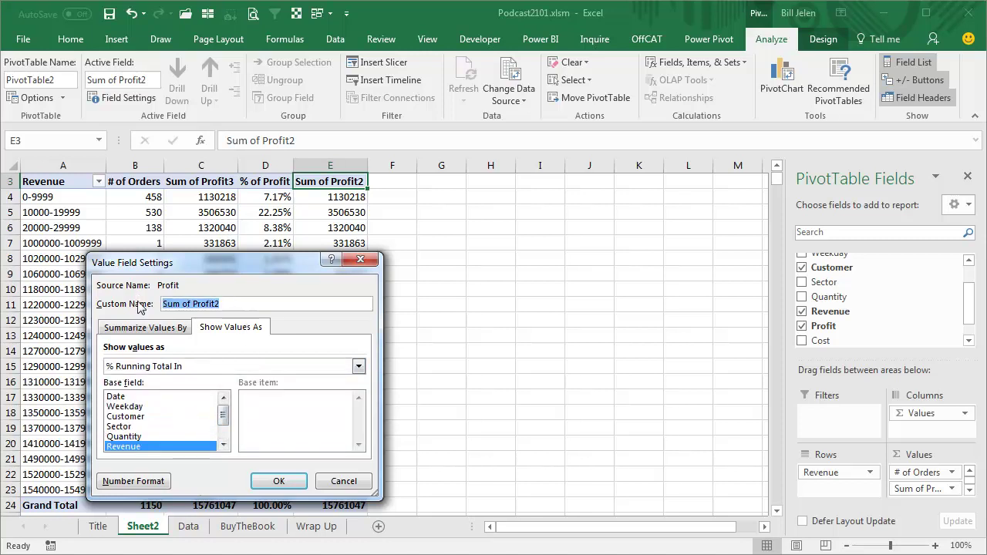
pyautogui.write('Accum. % o')
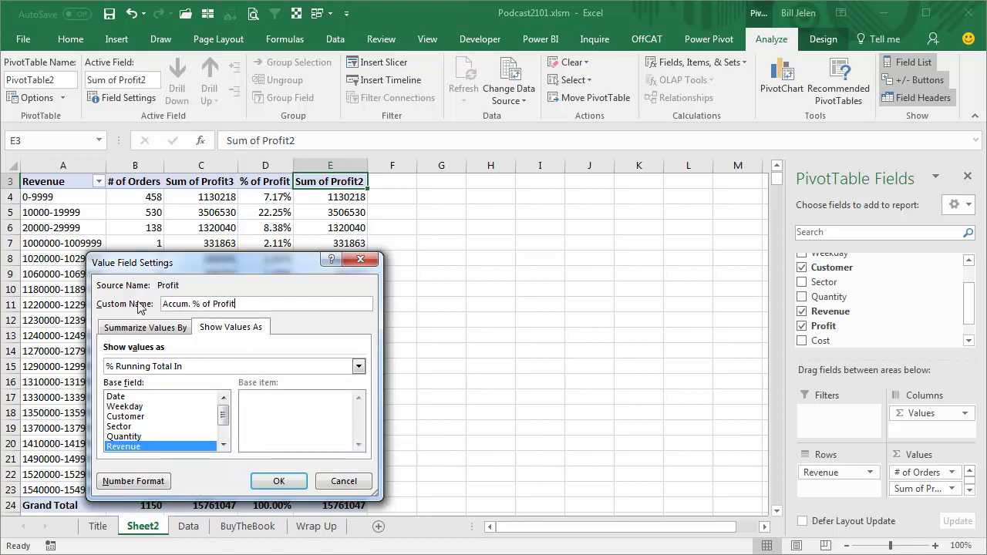
pyautogui.click(270, 481)
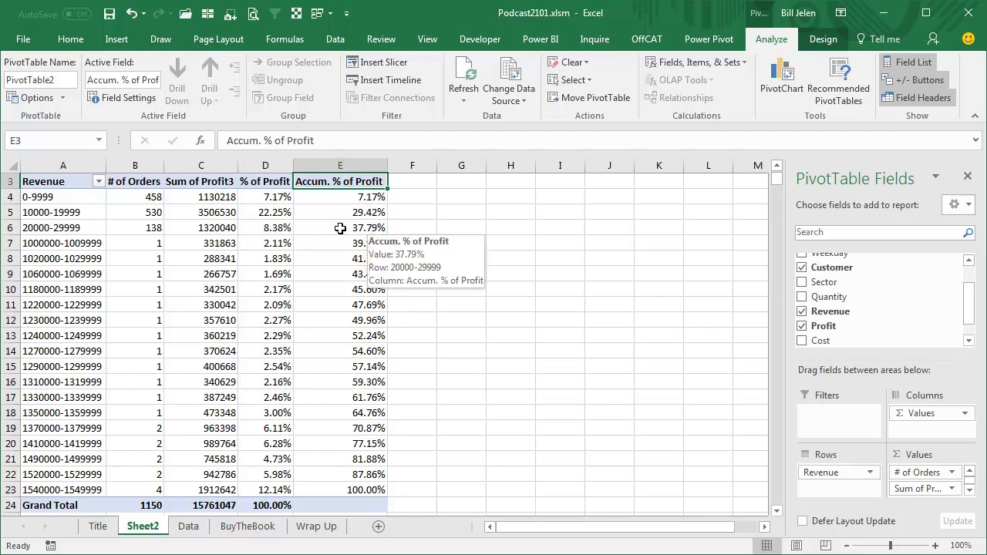
pyautogui.click(970, 494)
pyautogui.click(969, 493)
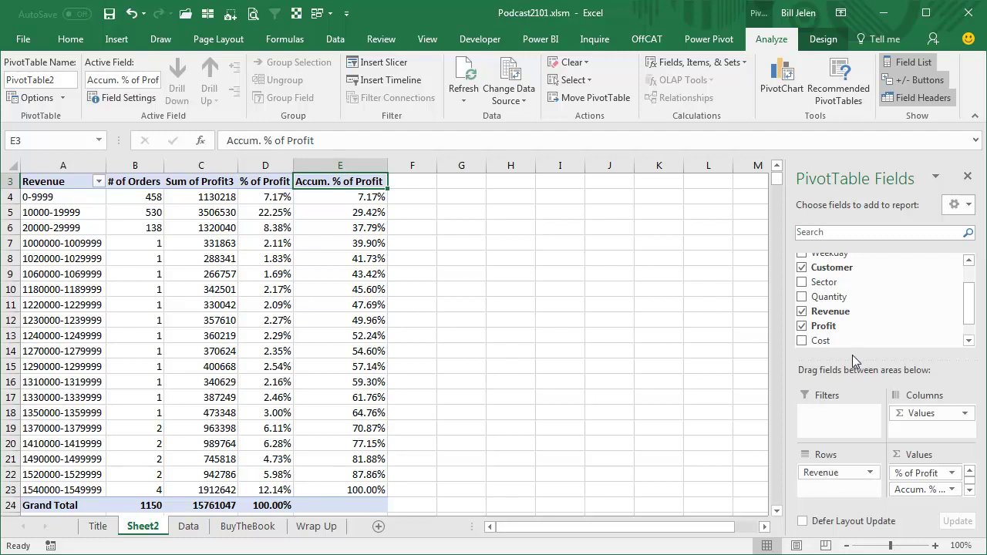
# Change Count of Revenue to Sum shown as % Running Total In, named 'Accum % of Revenue'.
pyautogui.scroll(-1, 832, 318)
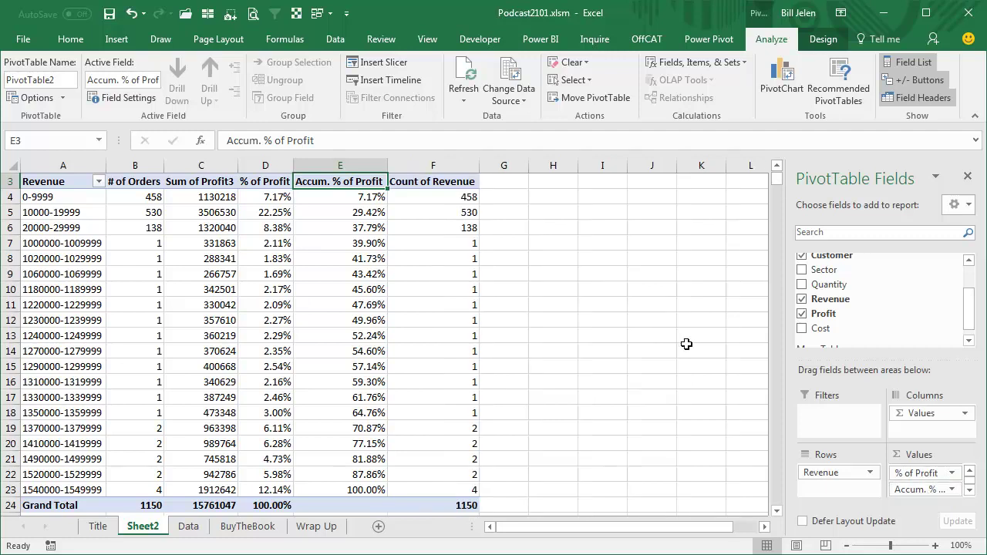
pyautogui.doubleClick(454, 183)
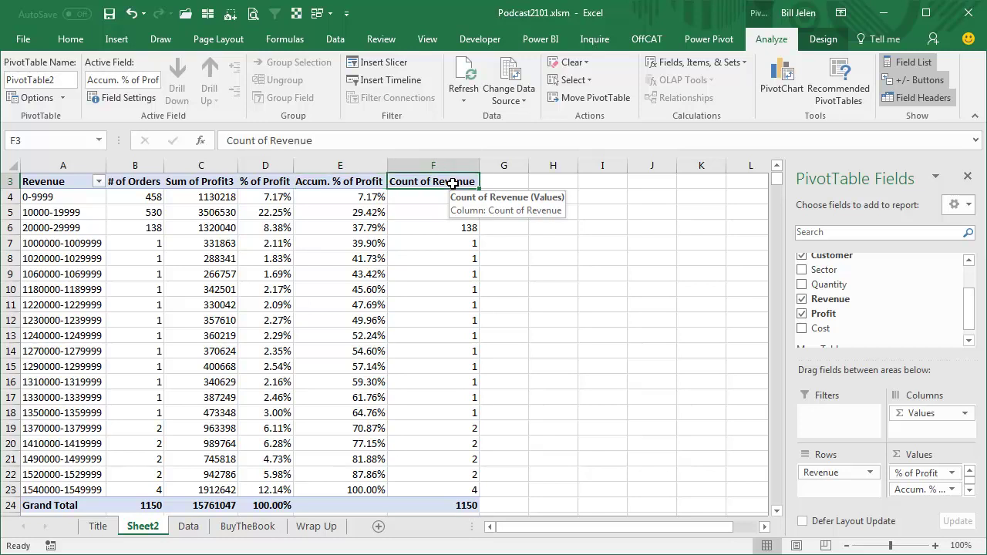
pyautogui.click(127, 389)
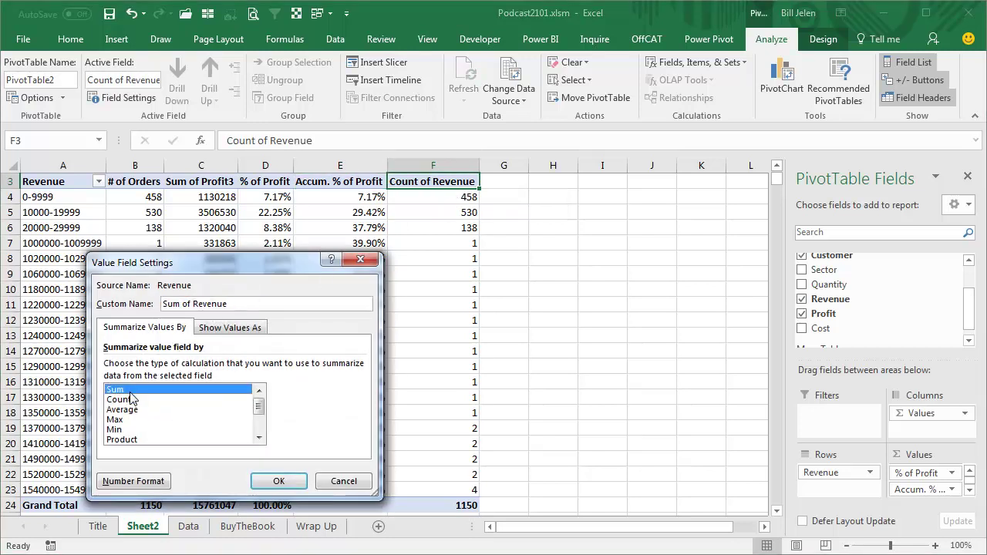
pyautogui.click(228, 327)
pyautogui.click(357, 366)
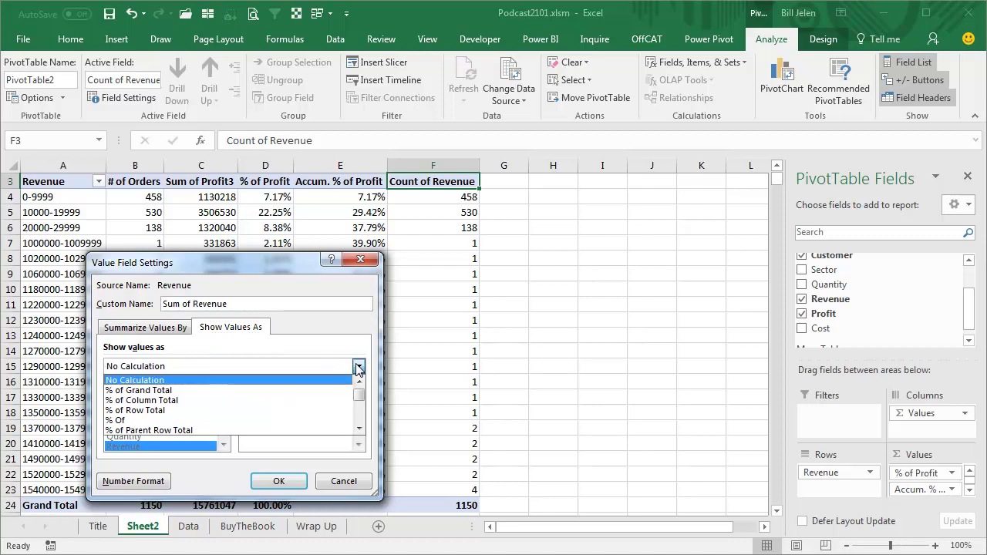
pyautogui.click(359, 427)
pyautogui.click(359, 428)
pyautogui.click(359, 427)
pyautogui.click(359, 427)
pyautogui.click(359, 427)
pyautogui.click(187, 430)
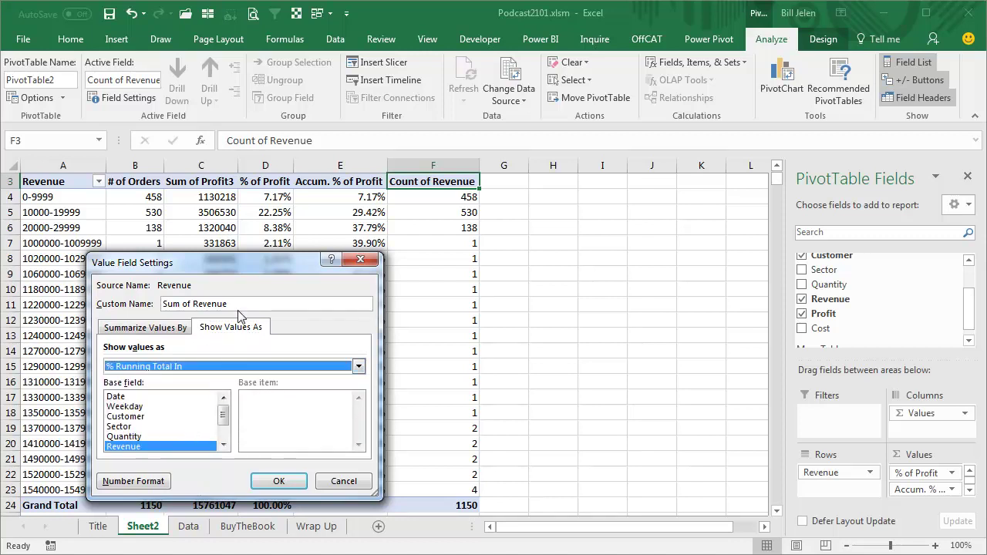
pyautogui.hotkey('alt', 'c')
pyautogui.write('Accum % of Revenu')
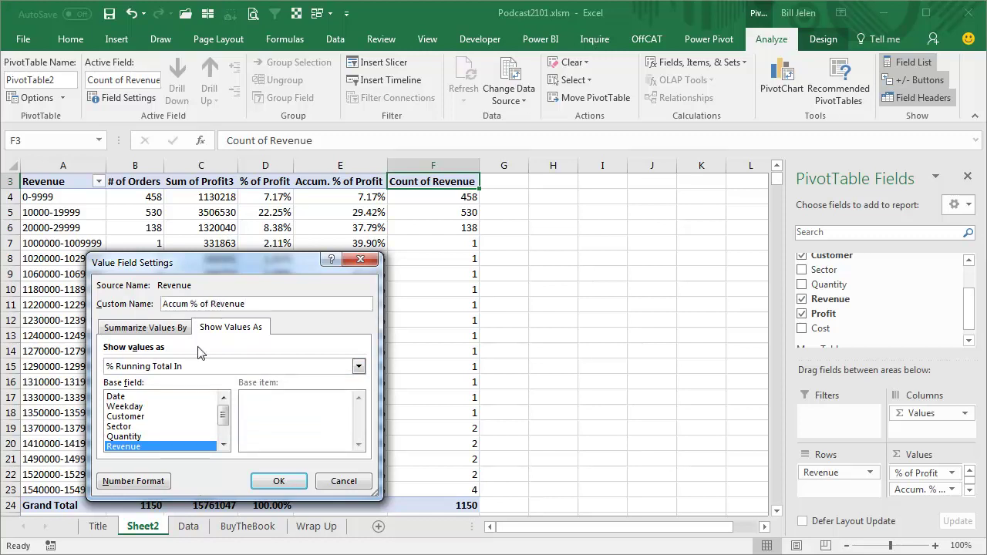
pyautogui.click(274, 480)
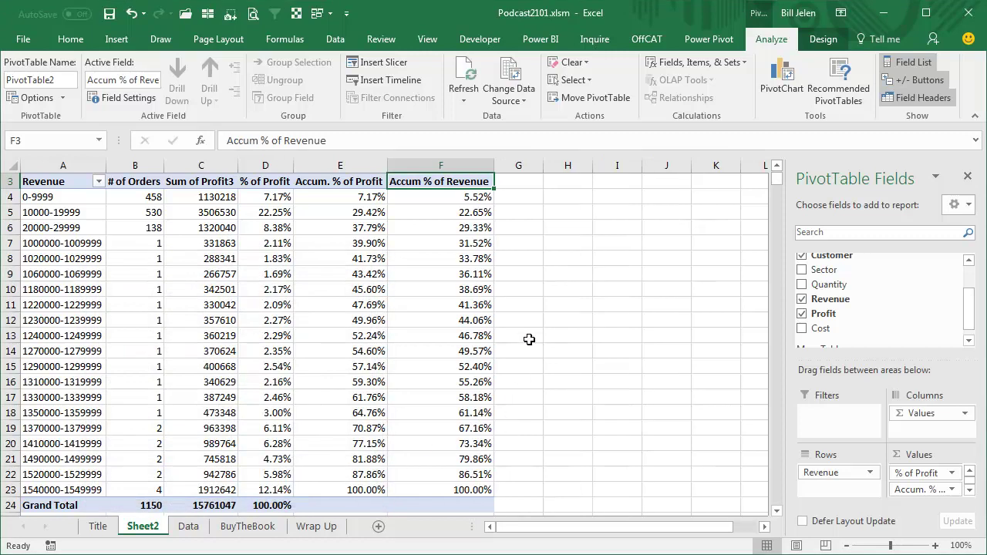
# Compare the running-percentage values in cells F5 and E5.
pyautogui.click(472, 216)
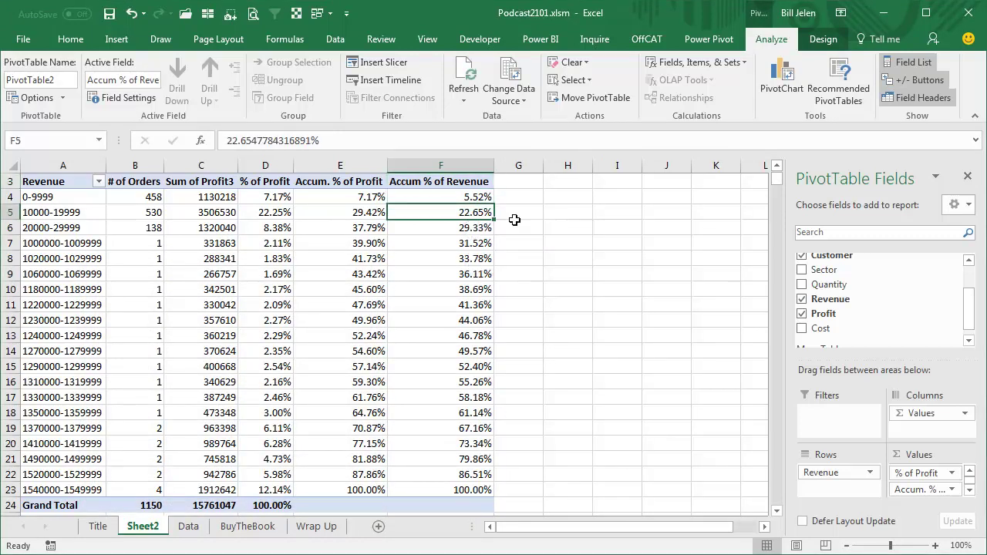
pyautogui.click(353, 213)
pyautogui.moveTo(353, 239)
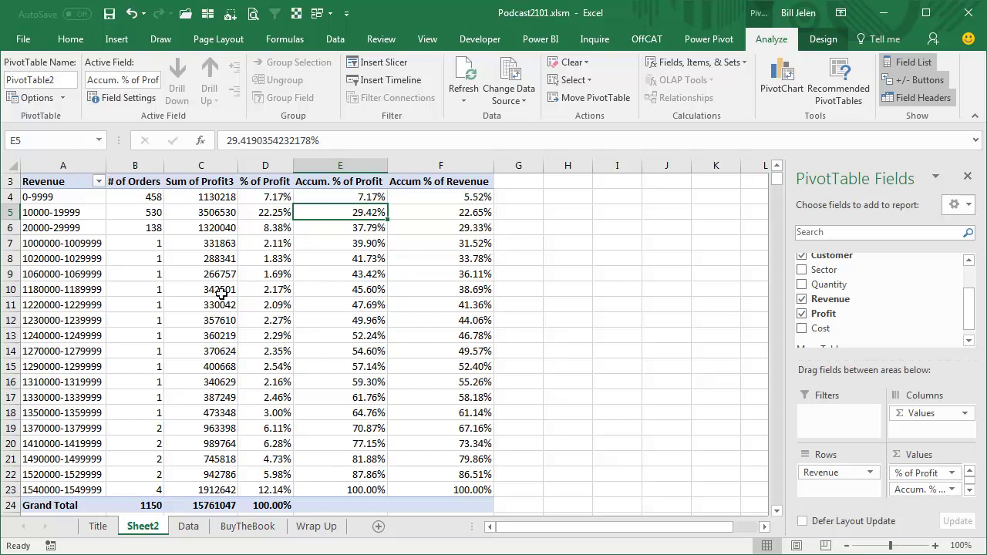
pyautogui.moveTo(317, 316)
# Glance at the BuyTheBook sheet, then move on to the Wrap Up sheet.
pyautogui.click(246, 526)
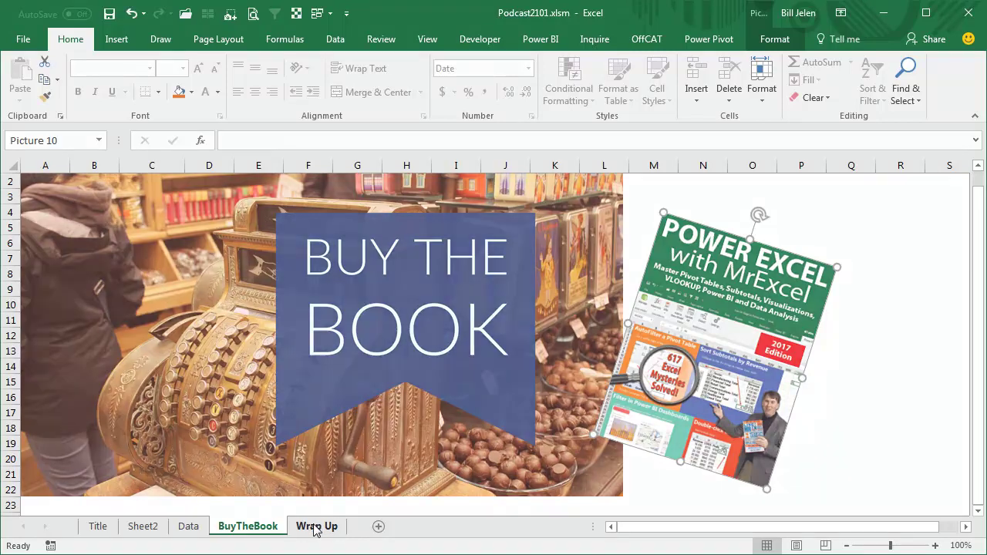
pyautogui.click(315, 527)
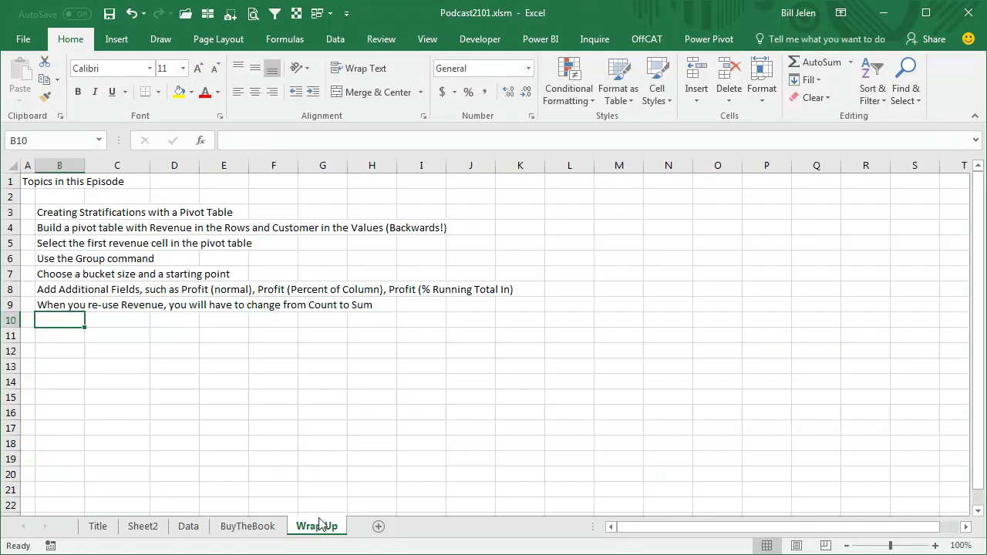